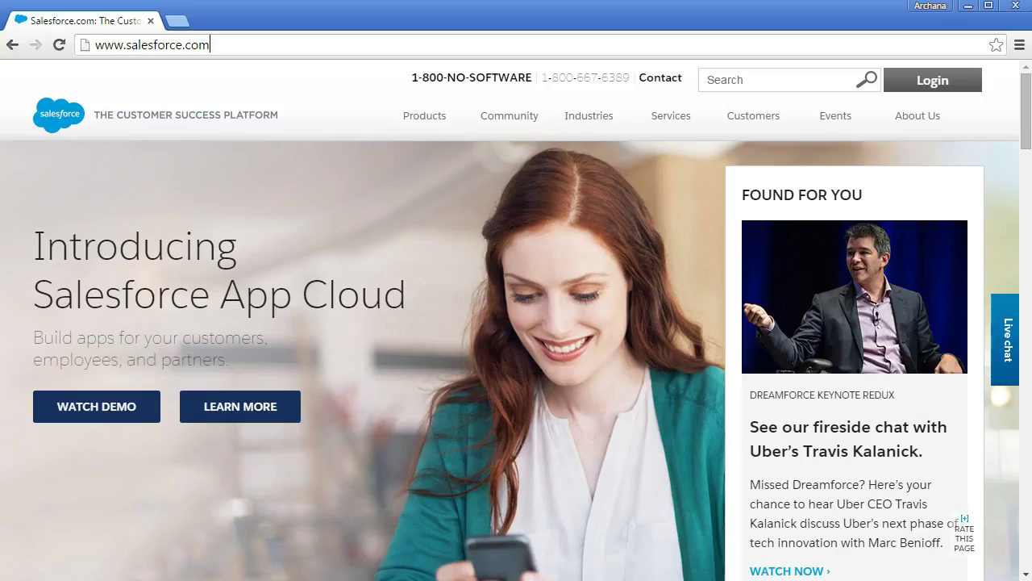
{"action": "left_click", "coordinate": [222, 45]}
{"action": "key", "text": "BackSpace"}
{"action": "key", "text": "BackSpace"}
{"action": "key", "text": "BackSpace"}
{"action": "key", "text": "BackSpace"}
{"action": "key", "text": "BackSpace"}
{"action": "key", "text": "BackSpace"}
{"action": "key", "text": "BackSpace"}
{"action": "key", "text": "BackSpace"}
{"action": "key", "text": "BackSpace"}
{"action": "key", "text": "BackSpace"}
{"action": "key", "text": "BackSpace"}
{"action": "key", "text": "BackSpace"}
{"action": "key", "text": "BackSpace"}
{"action": "key", "text": "BackSpace"}
{"action": "key", "text": "BackSpace"}
{"action": "key", "text": "BackSpace"}
{"action": "key", "text": "BackSpace"}
{"action": "key", "text": "BackSpace"}
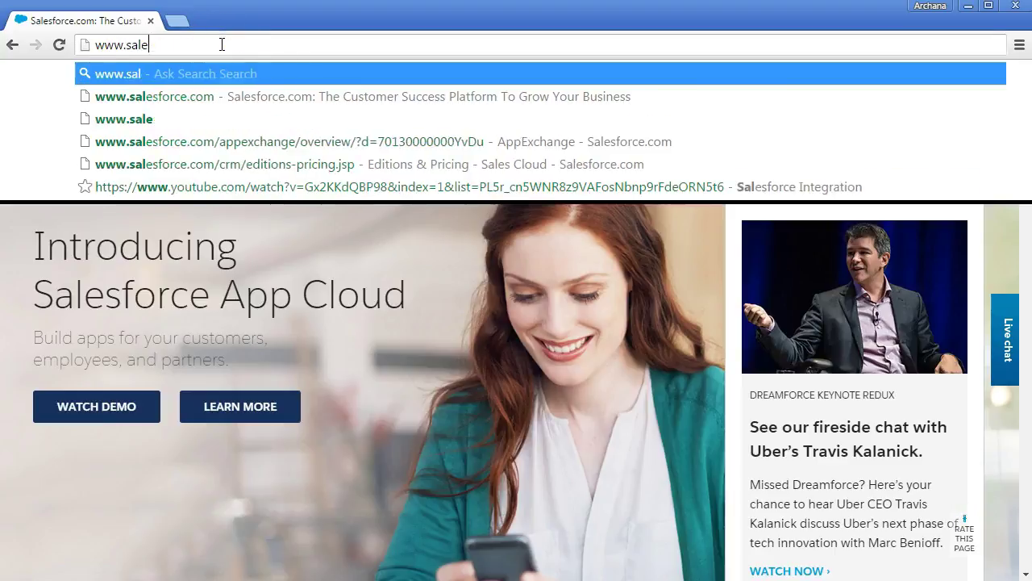
{"action": "type", "text": "https://de"}
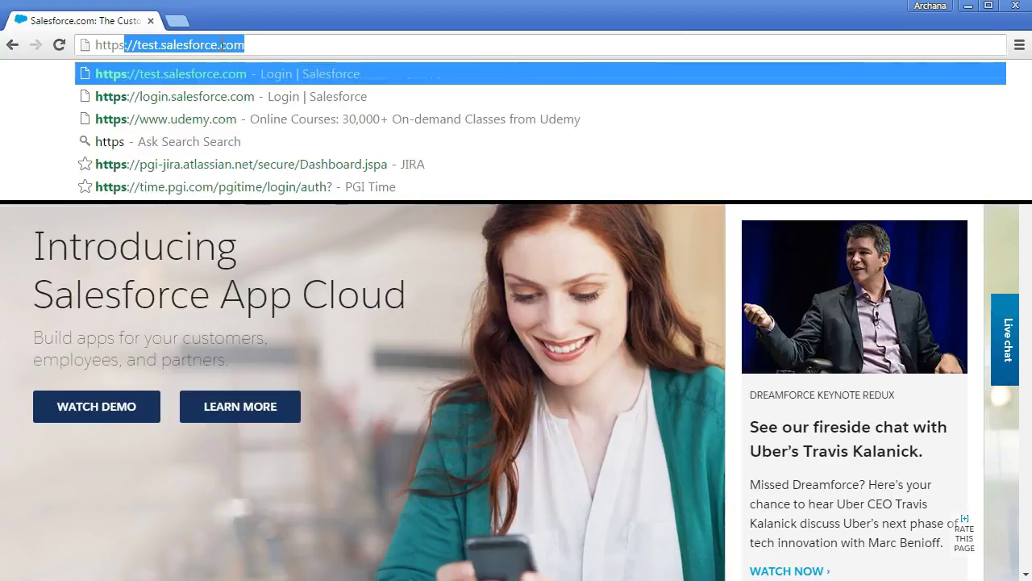
{"action": "type", "text": "veloper.salesforce.com"}
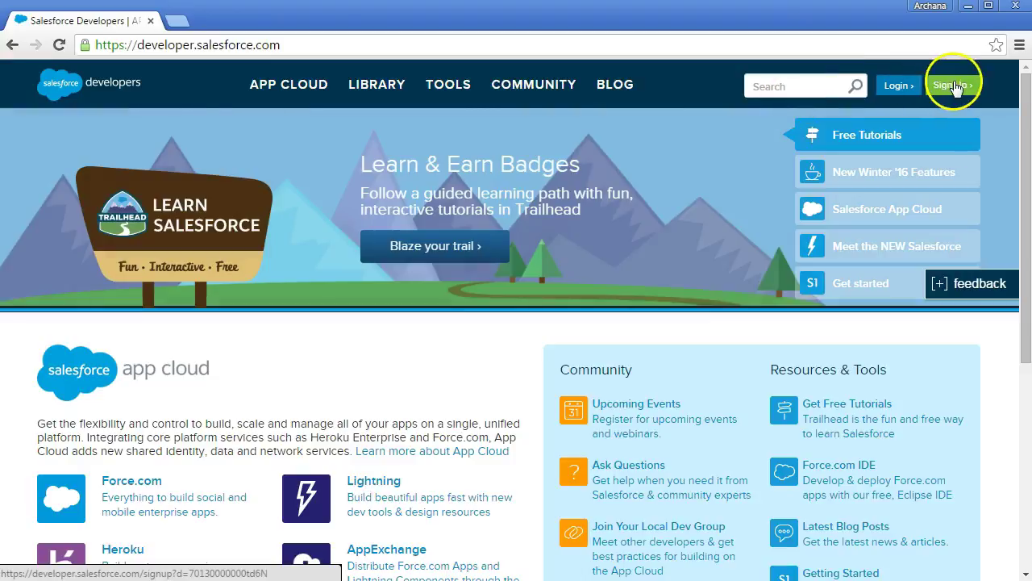
Open the developer signup form and enter the first name, last name and e-mail address.
{"action": "left_click", "coordinate": [951, 85]}
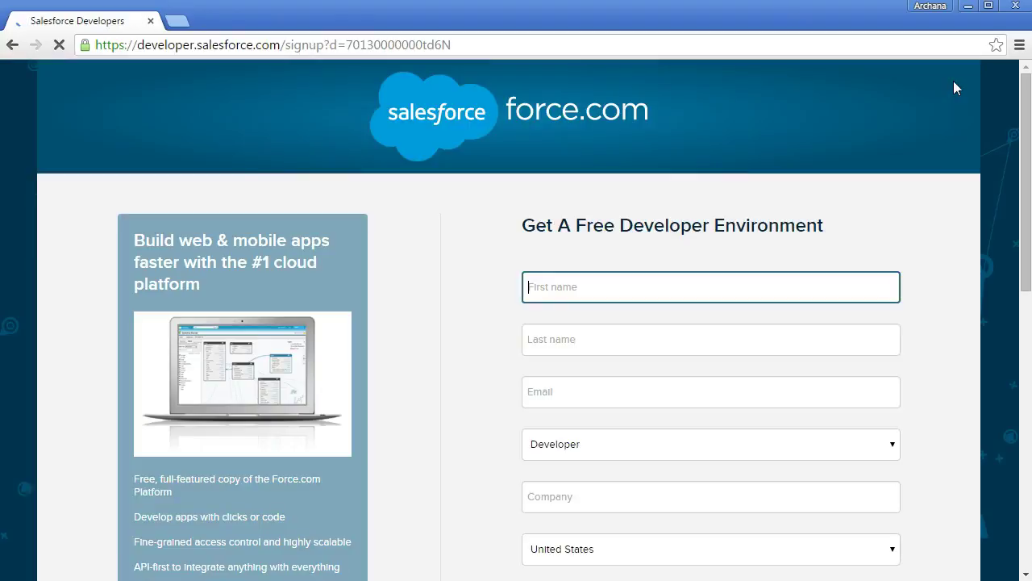
{"action": "left_click_drag", "start_coordinate": [1028, 111], "coordinate": [1028, 180]}
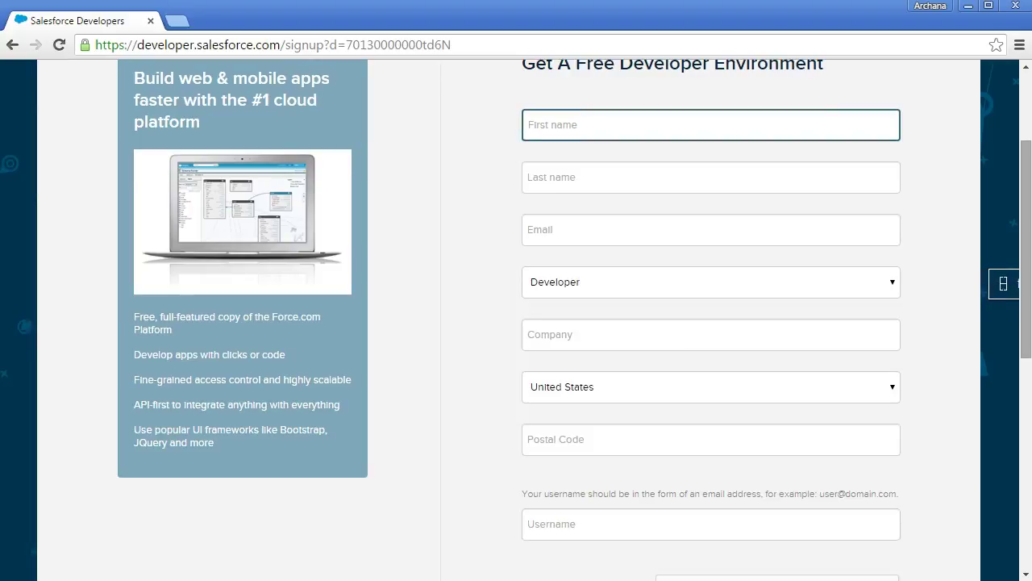
{"action": "key", "text": "Tab"}
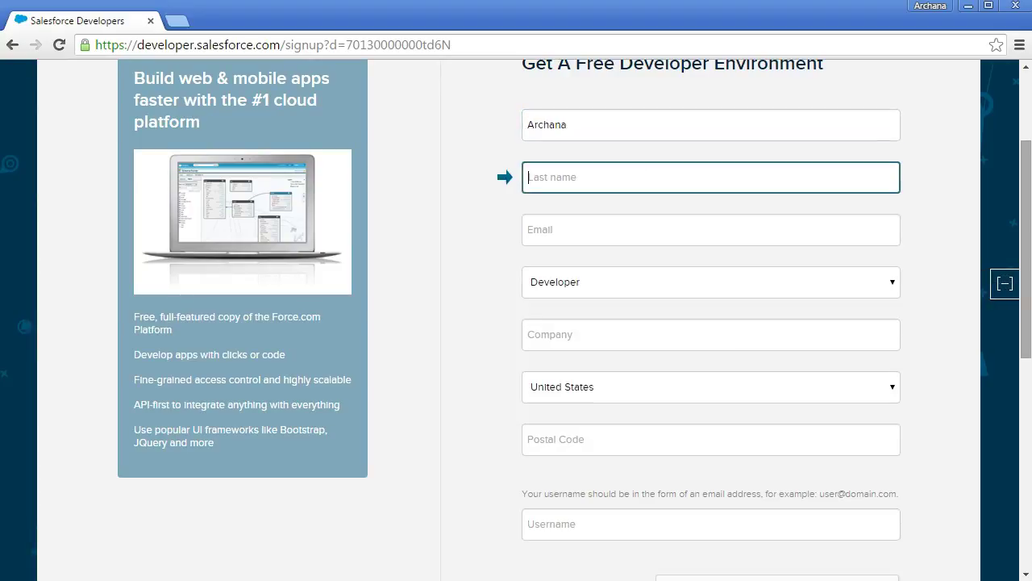
{"action": "key", "text": "Tab"}
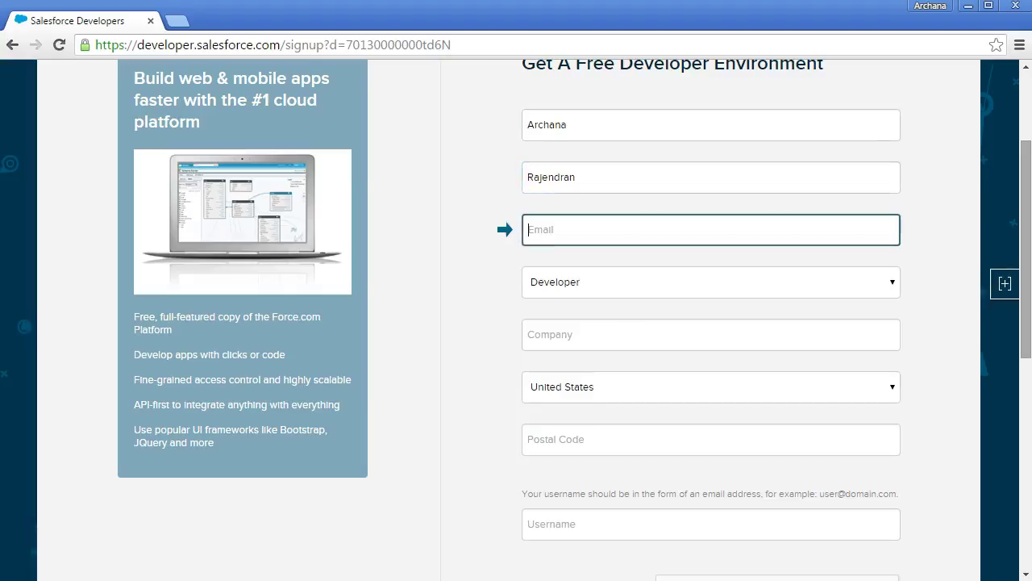
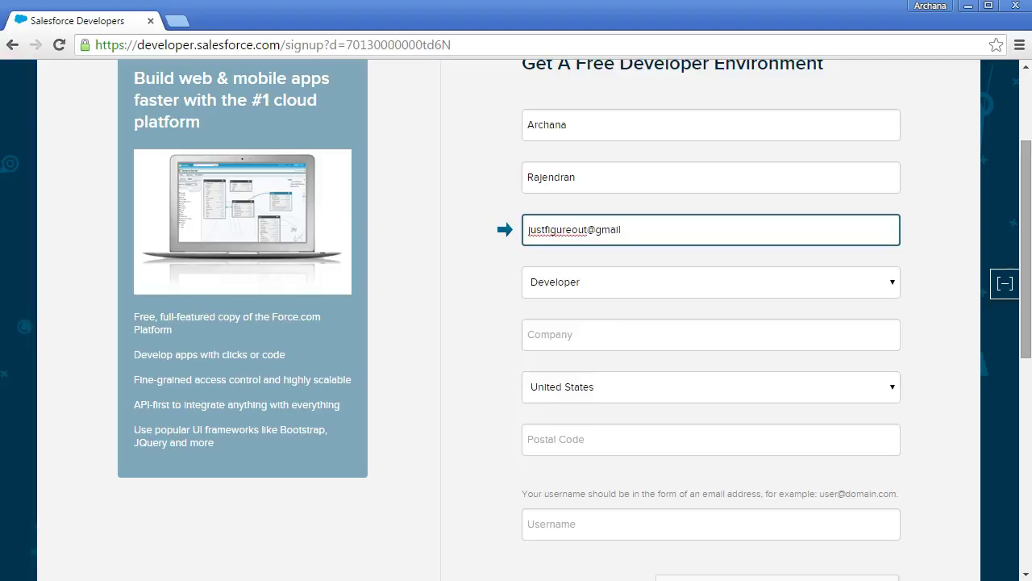
Enter company Test Company, the postal code and the account username.
{"action": "key", "text": "Tab"}
{"action": "key", "text": "Tab"}
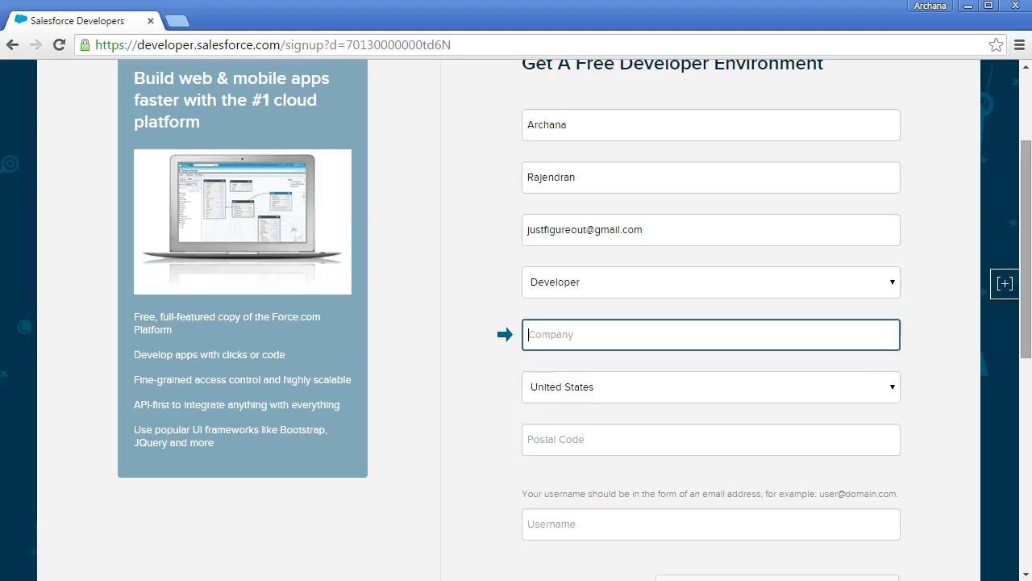
{"action": "type", "text": "Test"}
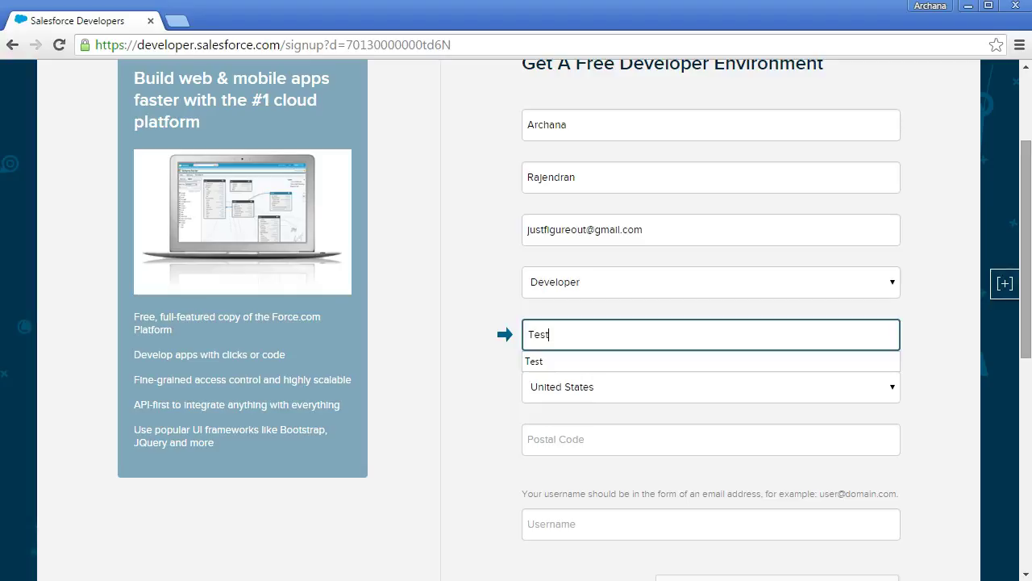
{"action": "type", "text": " Company"}
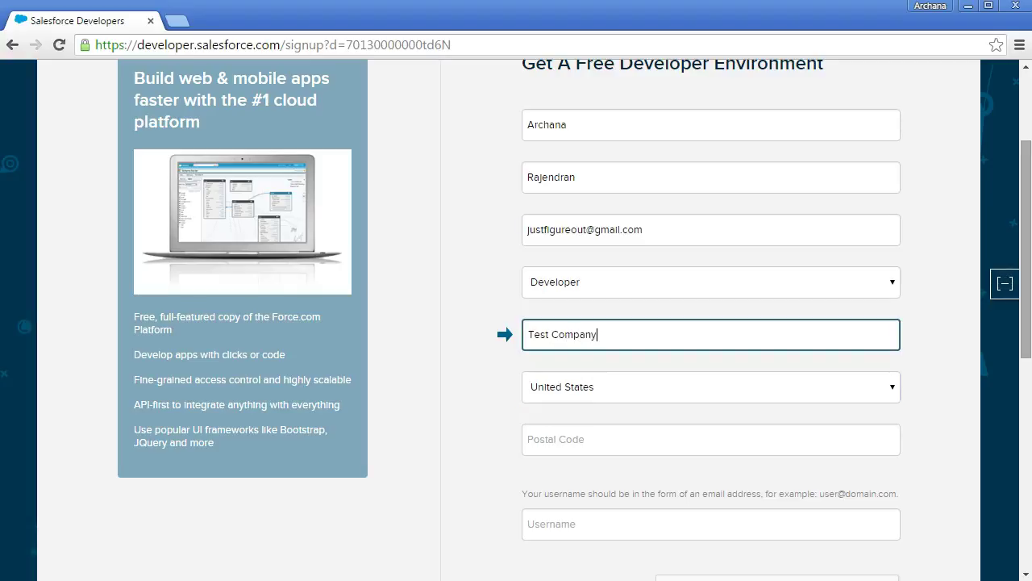
{"action": "key", "text": "Tab"}
{"action": "key", "text": "Tab"}
{"action": "type", "text": "12345"}
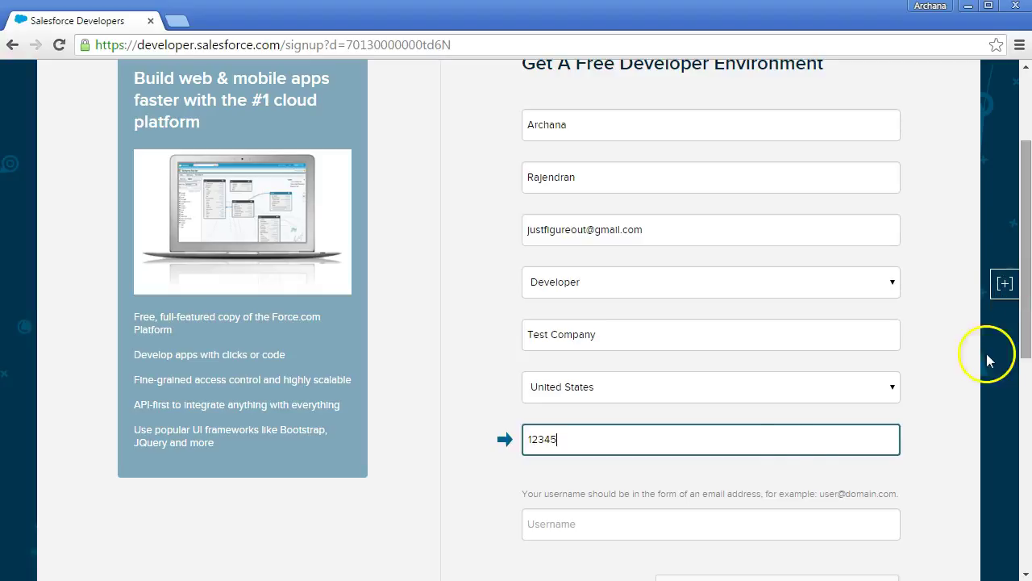
{"action": "left_click", "coordinate": [581, 531]}
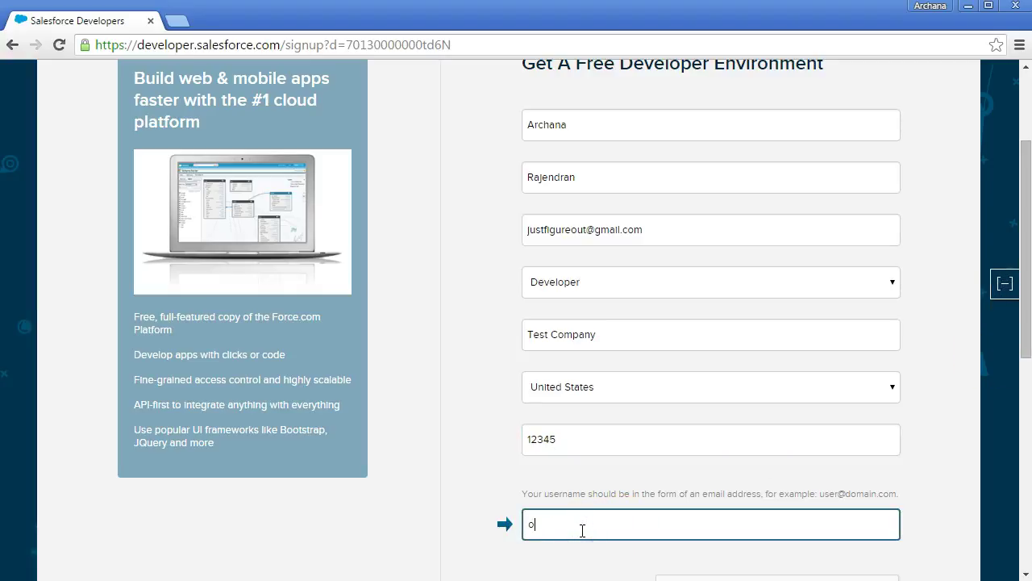
Tick the robot check and agreement boxes, sign up, then follow the welcome e-mail's login link.
{"action": "left_click_drag", "start_coordinate": [1028, 358], "coordinate": [1029, 450]}
{"action": "left_click", "coordinate": [678, 381]}
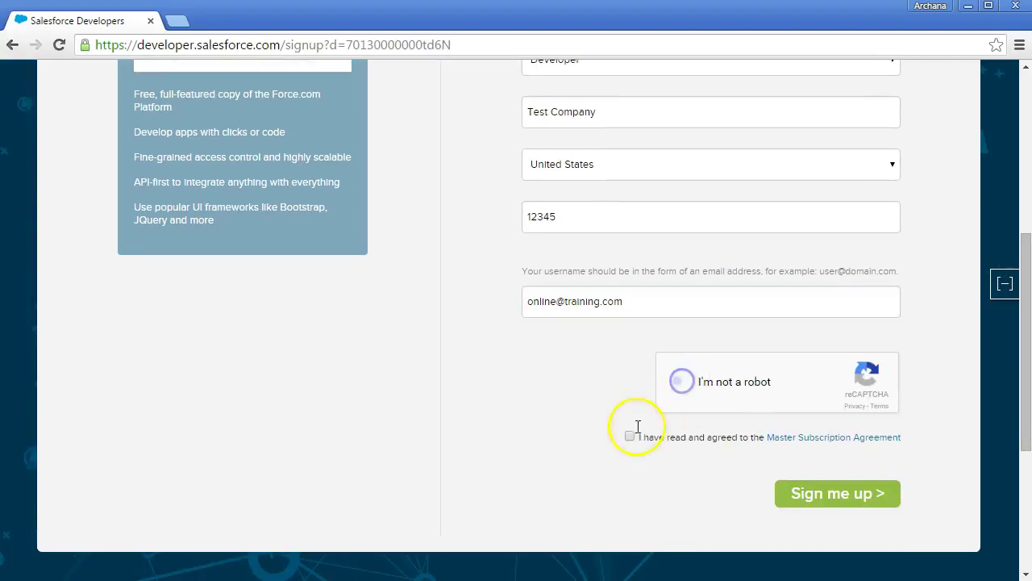
{"action": "left_click", "coordinate": [630, 435]}
{"action": "left_click", "coordinate": [846, 492]}
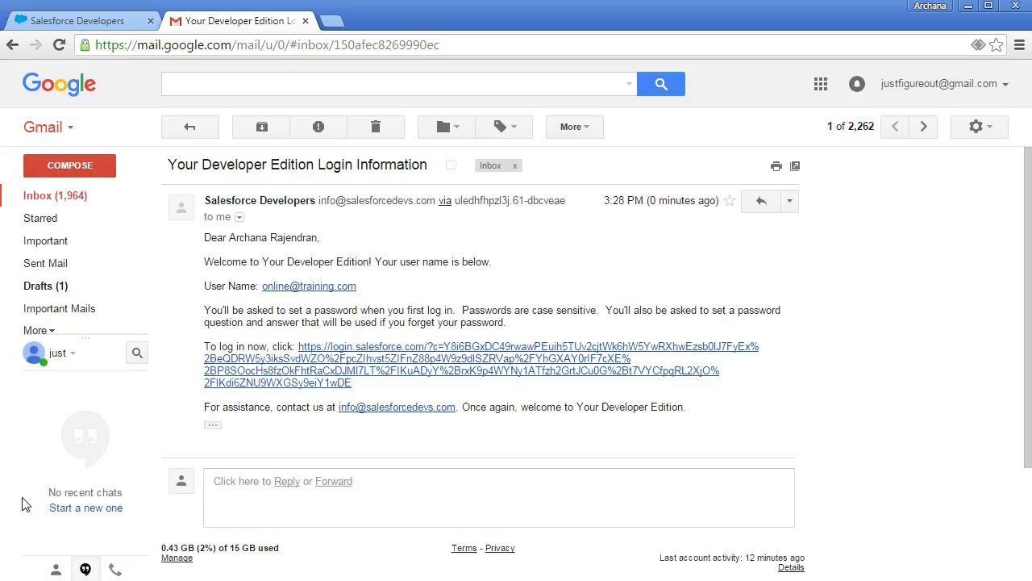
{"action": "left_click", "coordinate": [306, 368]}
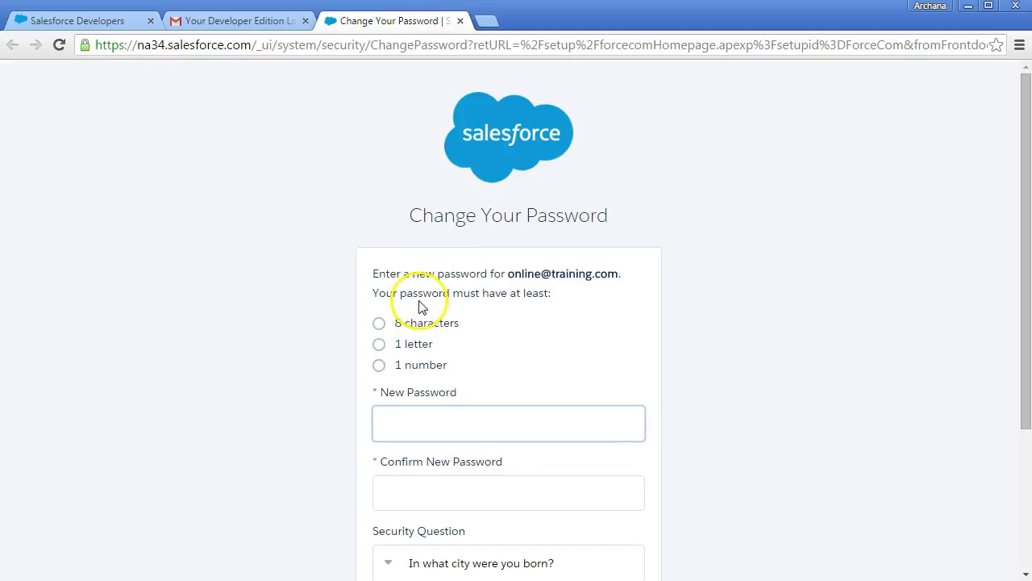
Enter the new password in both password fields and submit it.
{"action": "type", "text": "•••••"}
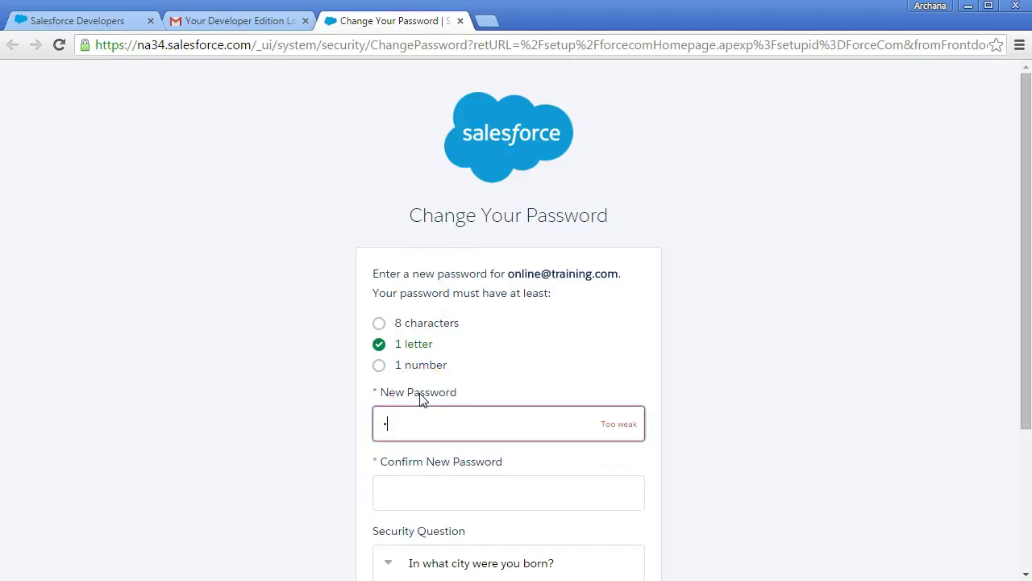
{"action": "type", "text": "••••••"}
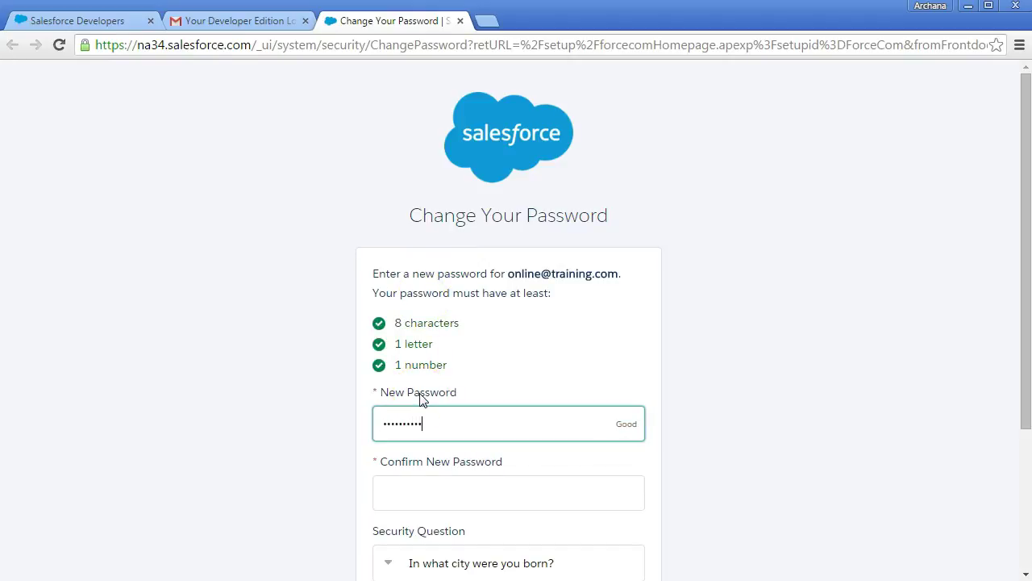
{"action": "key", "text": "Tab"}
{"action": "type", "text": "•••••••••"}
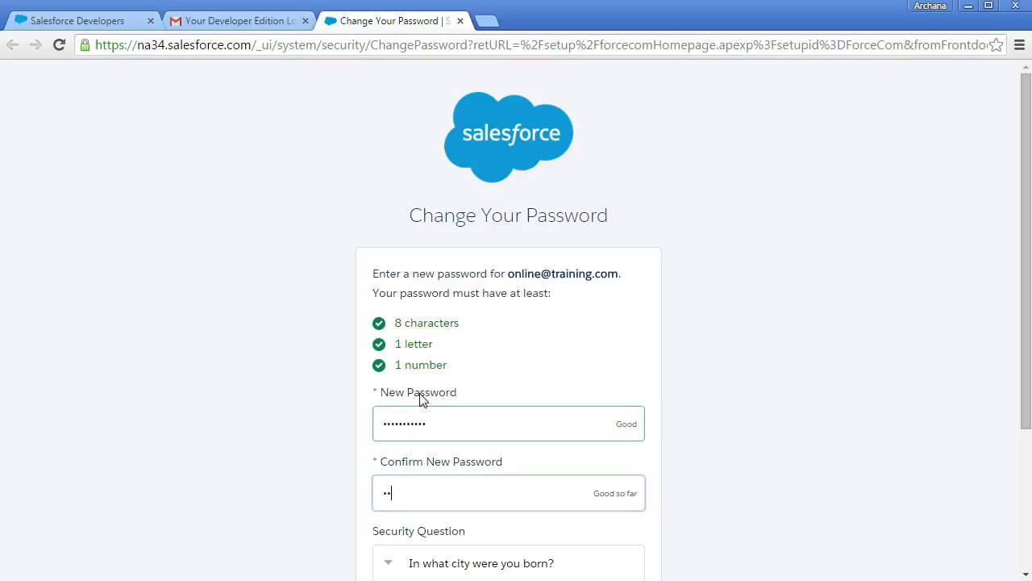
{"action": "type", "text": "•"}
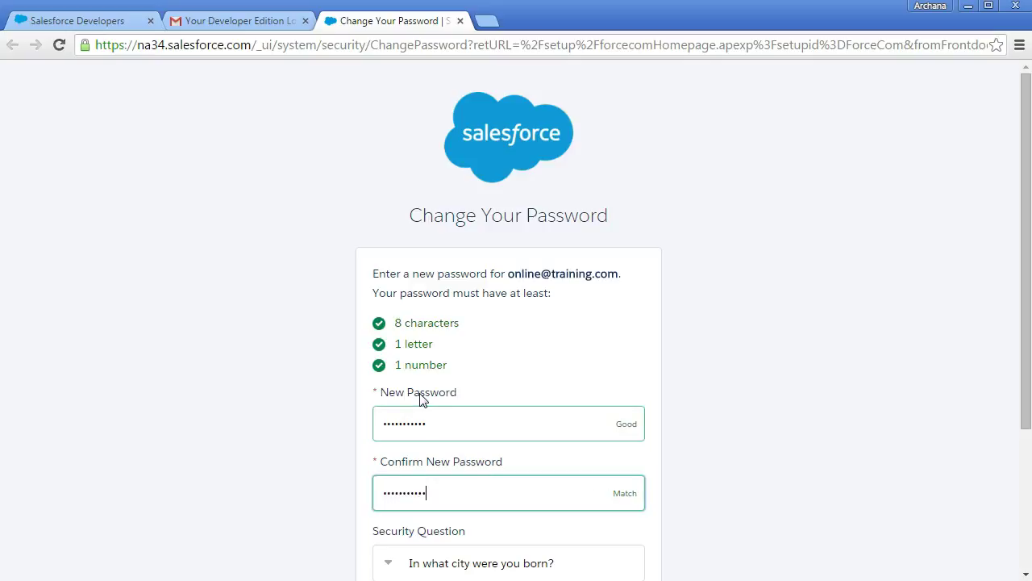
{"action": "key", "text": "Return"}
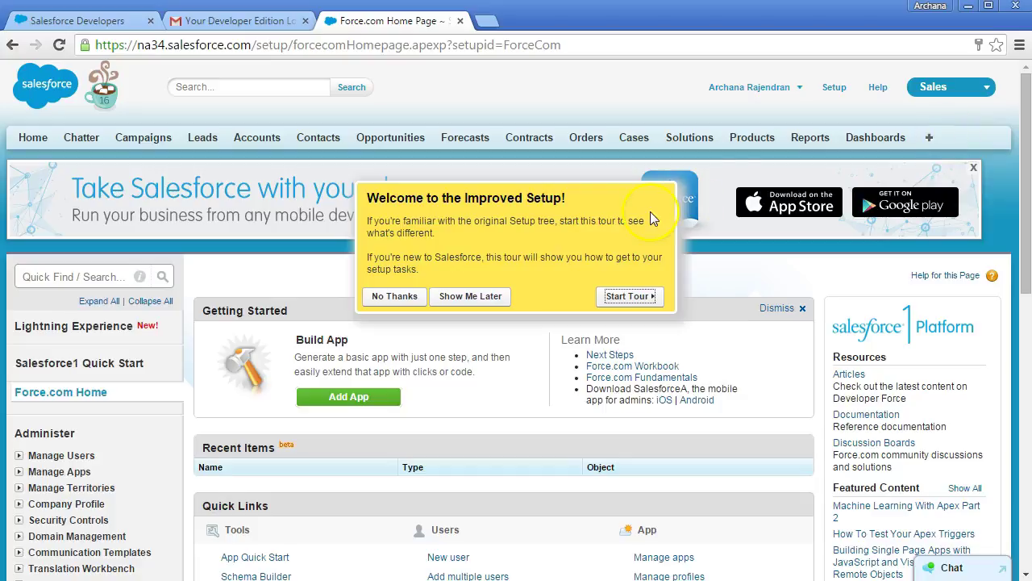
Choose Show Me Later on the Welcome to the Improved Setup prompt.
{"action": "left_click", "coordinate": [471, 296]}
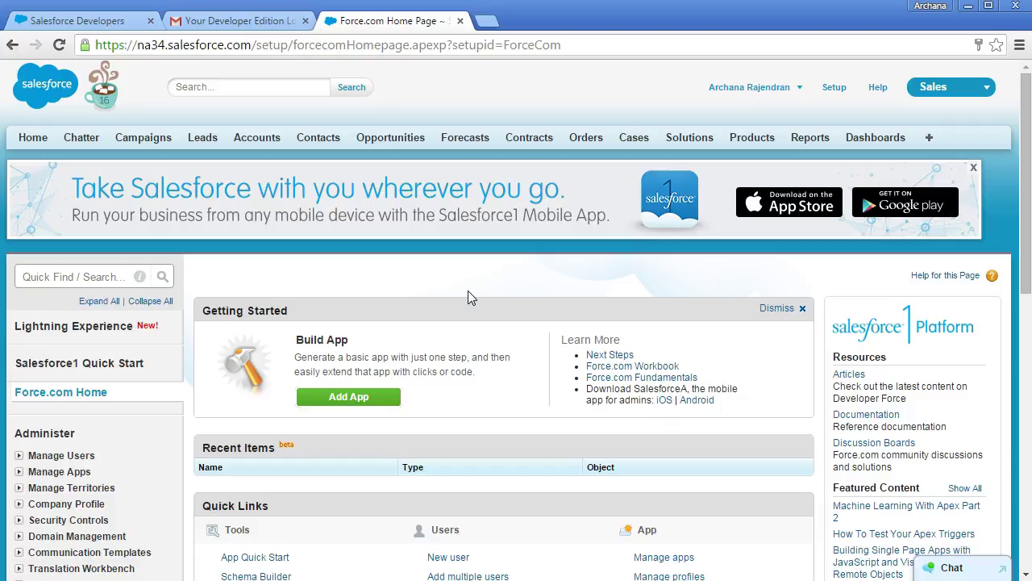
{"action": "left_click", "coordinate": [441, 129]}
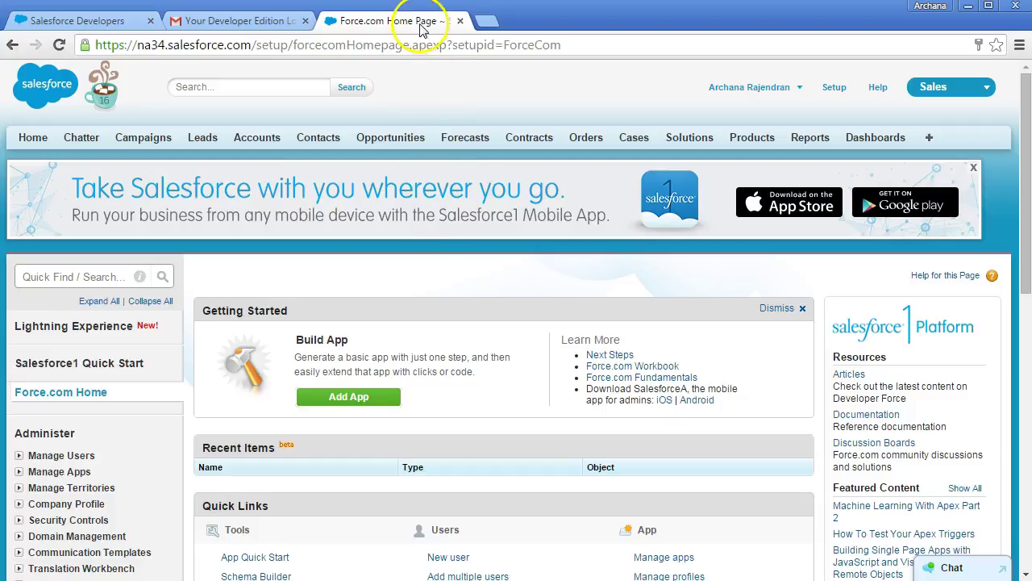